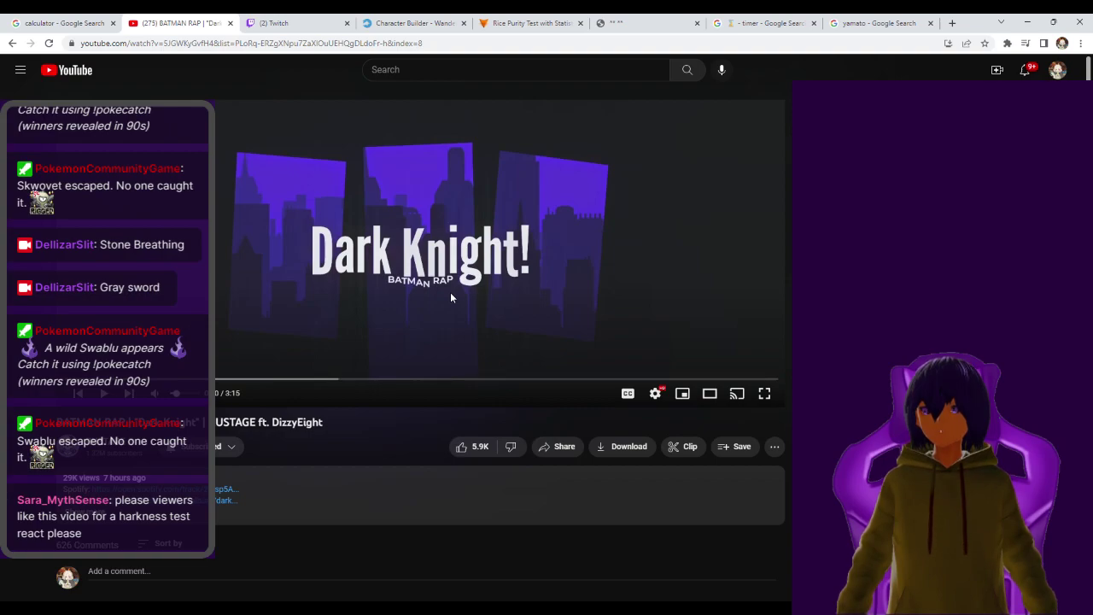
pyautogui.scroll(-1, 378, 478)
pyautogui.scroll(1, 350, 248)
# Play the Batman rap video, resume it after a pause, then pause it with the spacebar
pyautogui.click(408, 267)
pyautogui.click(299, 335)
pyautogui.press('space')
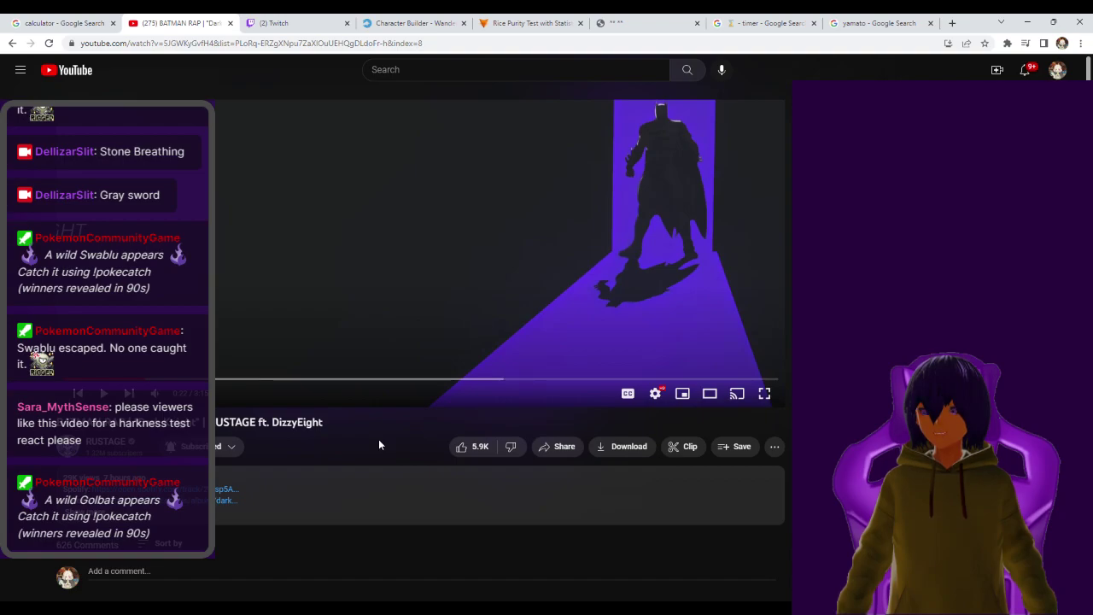
pyautogui.press('space')
# Resume the Batman rap video and let it run into the red bat-symbol verse
pyautogui.press('space')
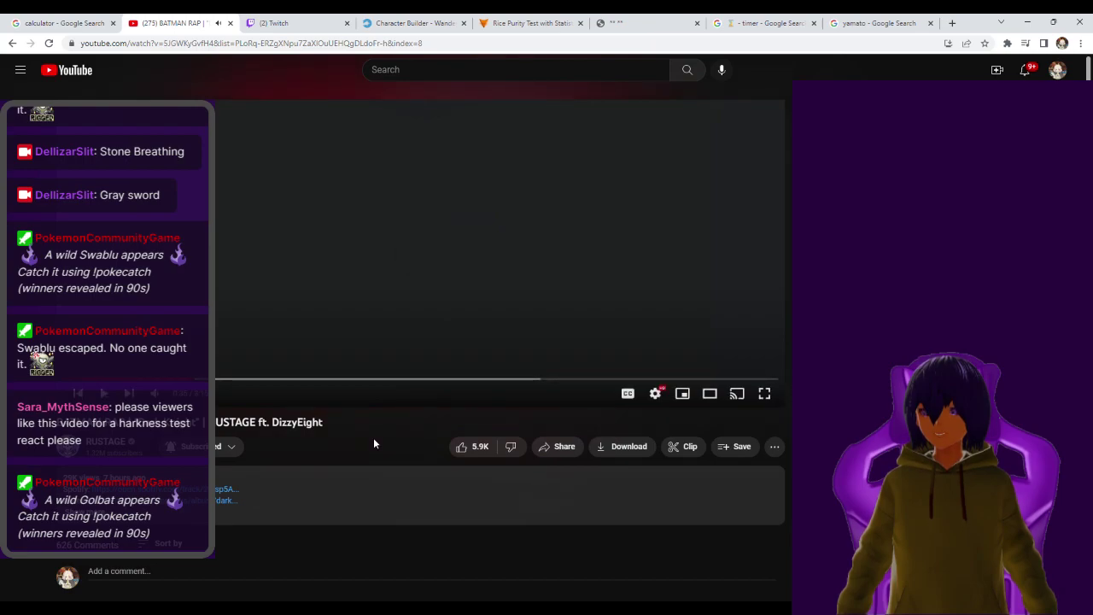
pyautogui.press('space')
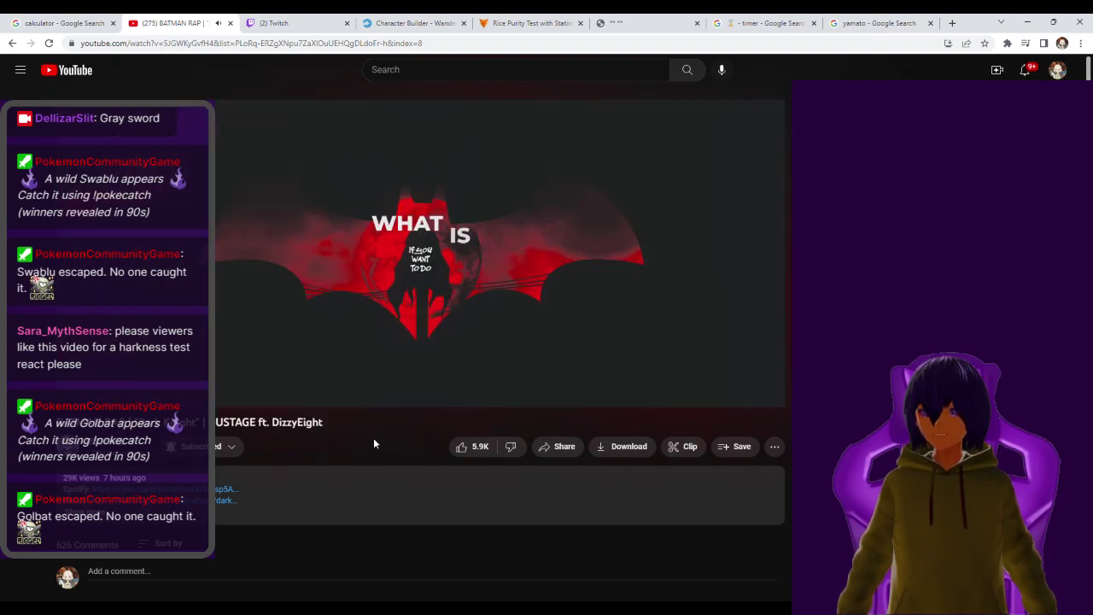
# Pause and resume the video, then skip ahead twice past the Deadshot verse
pyautogui.press('space')
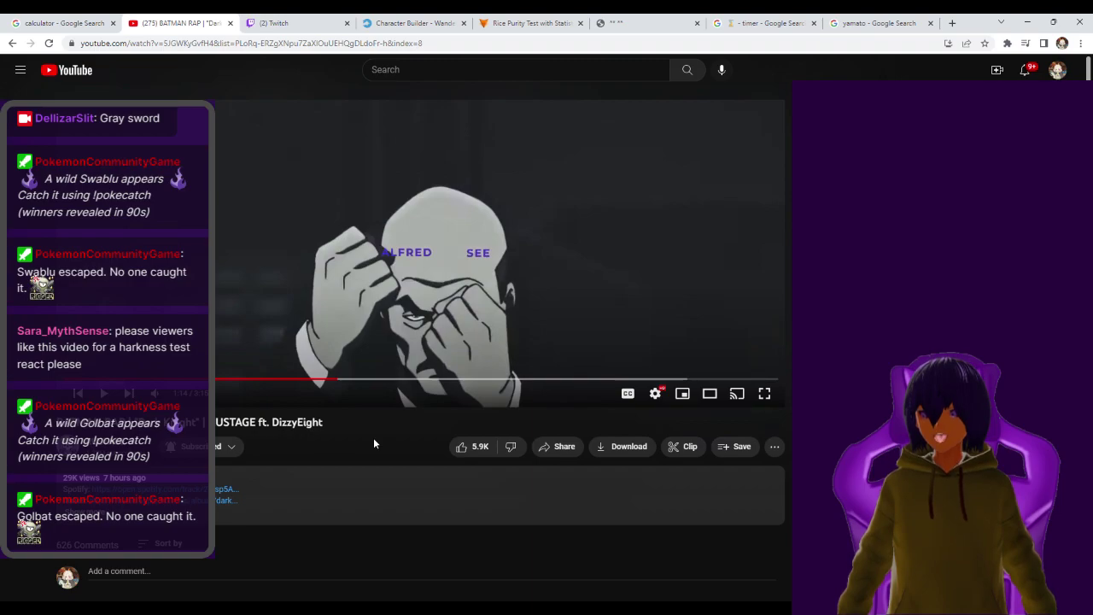
pyautogui.press('space')
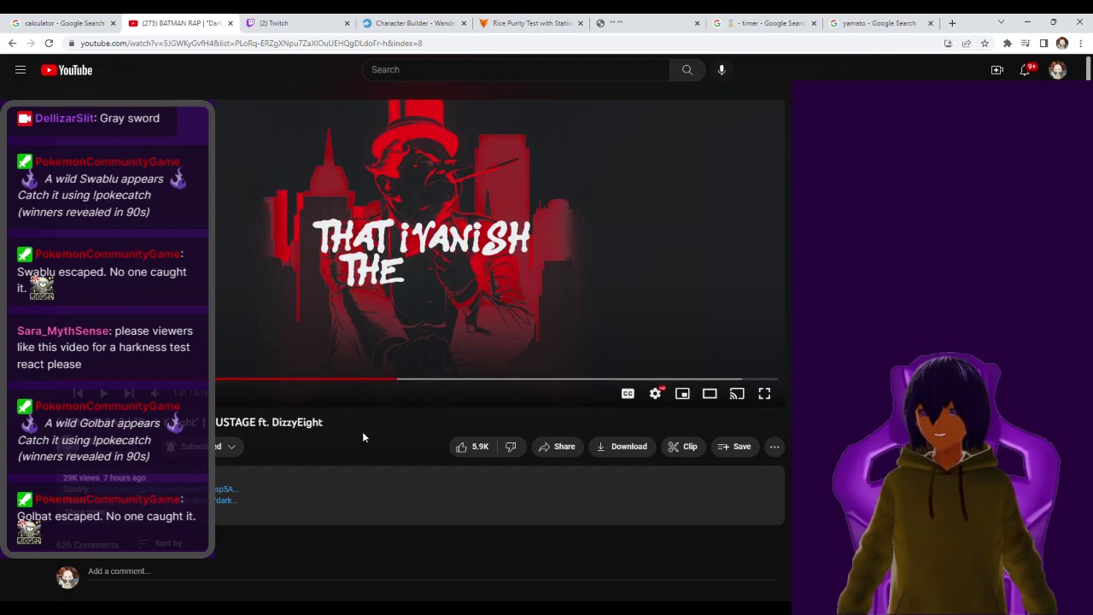
pyautogui.press('Right')
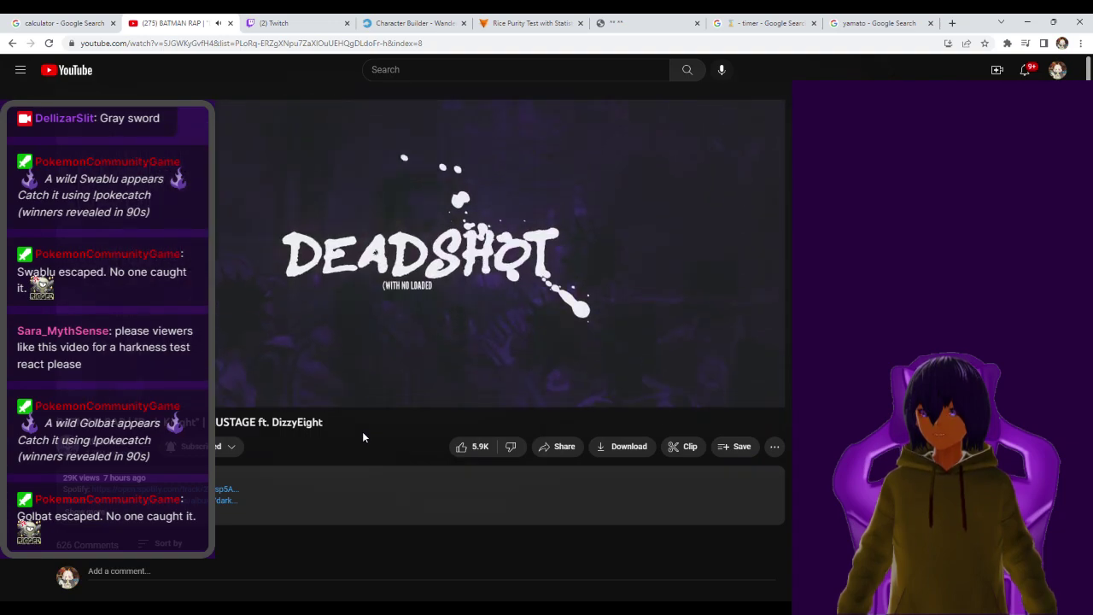
pyautogui.press('Right')
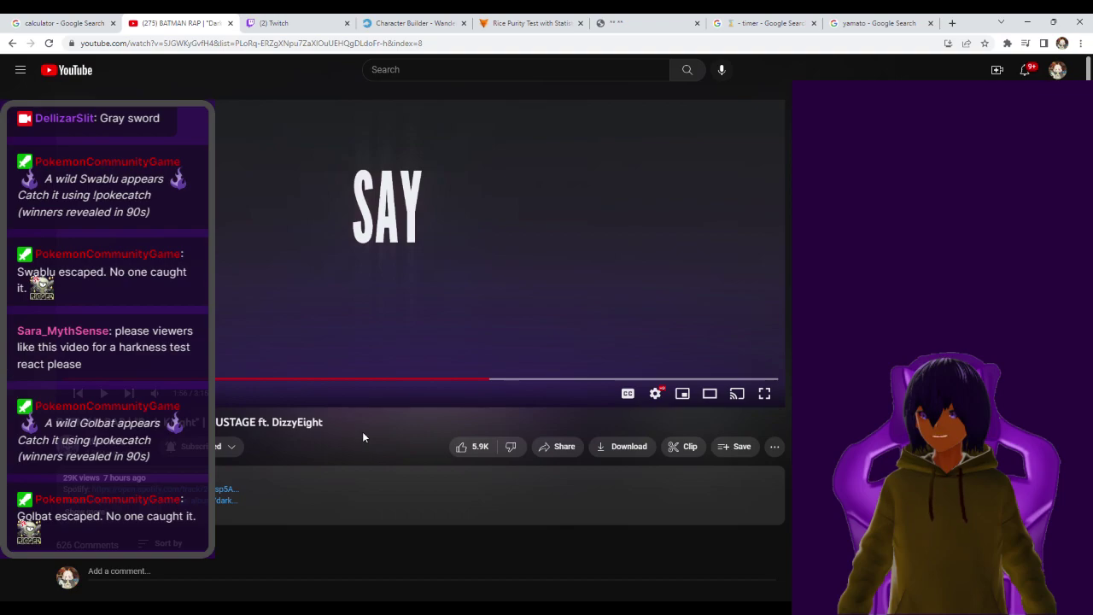
# Show all channel comments in YouTube Studio without the Unresponded filter, then return to the Batman rap tab
pyautogui.click(258, 22)
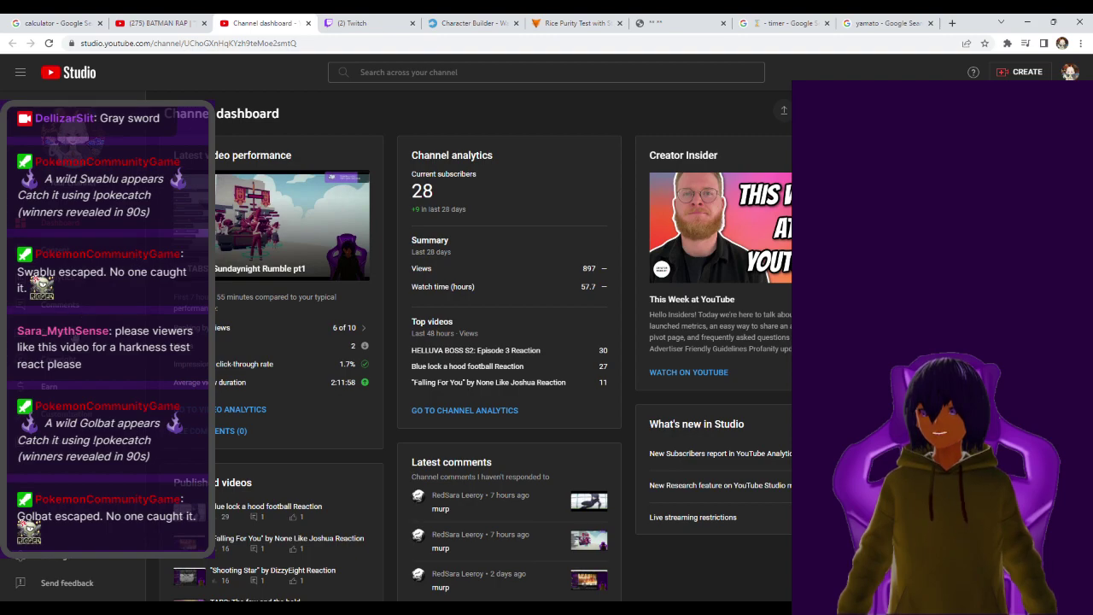
pyautogui.click(86, 312)
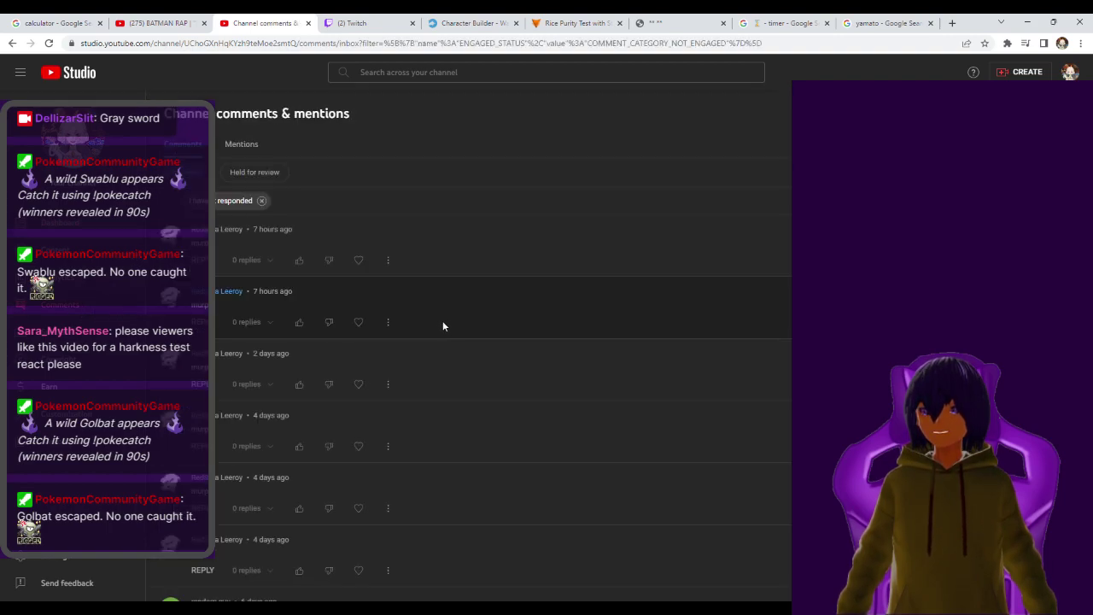
pyautogui.click(261, 200)
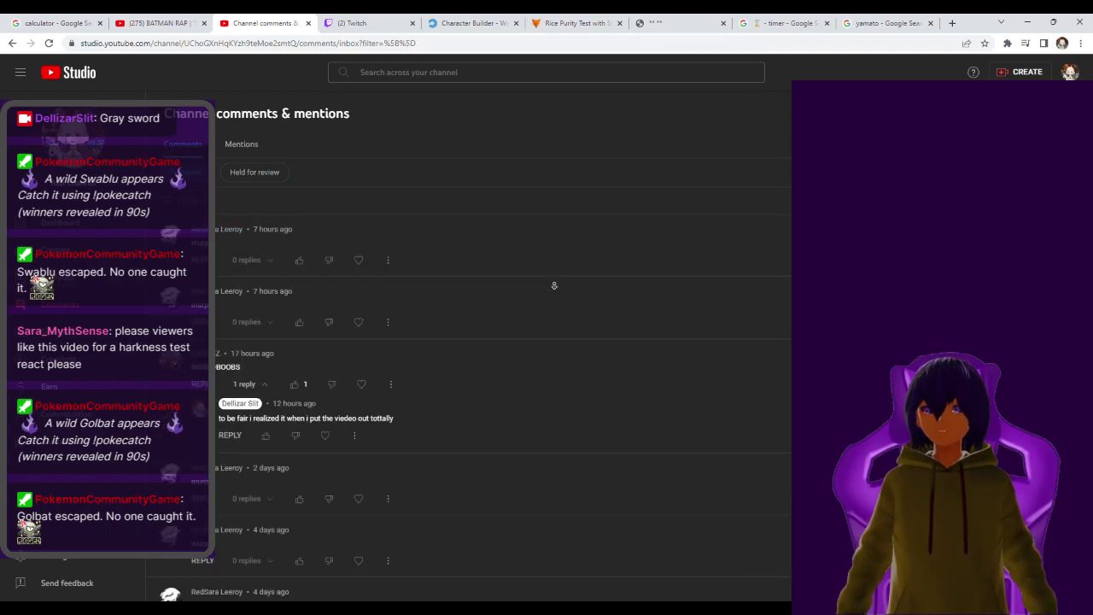
pyautogui.scroll(-3, 551, 282)
pyautogui.scroll(-3, 541, 456)
pyautogui.scroll(3, 570, 411)
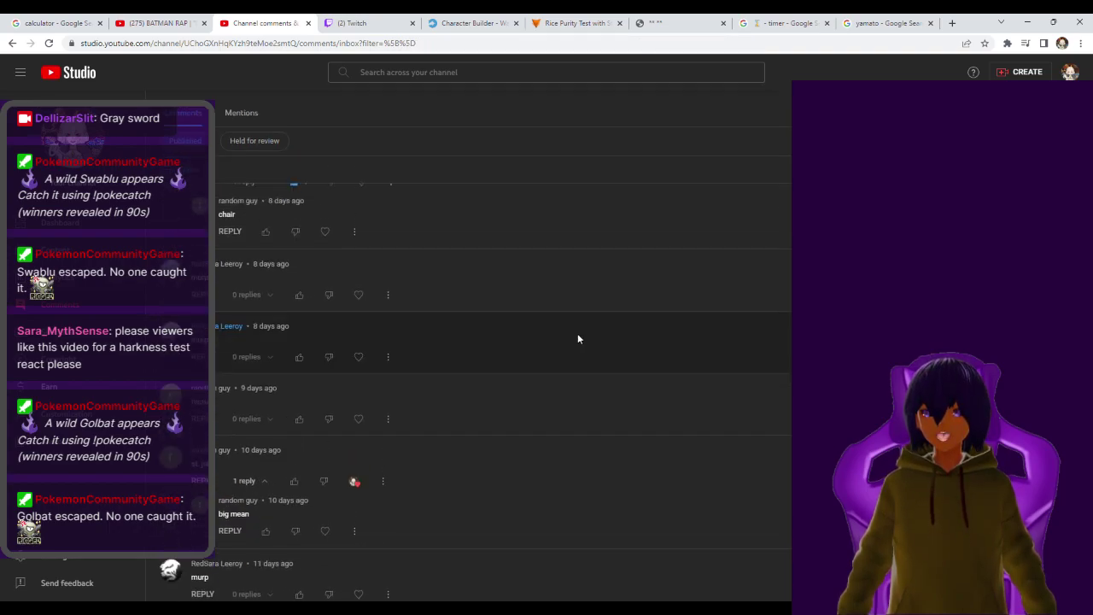
pyautogui.scroll(3, 578, 333)
pyautogui.scroll(3, 588, 332)
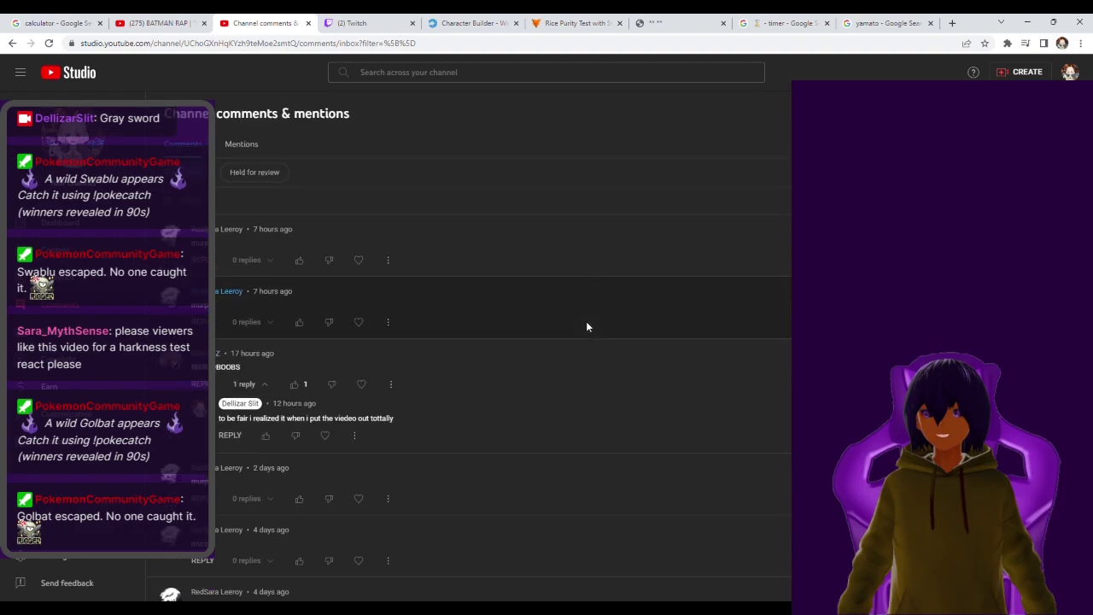
pyautogui.click(177, 20)
# Resume the Batman rap video from the lyric "Cus it's known around" through the doorway scene
pyautogui.click(501, 249)
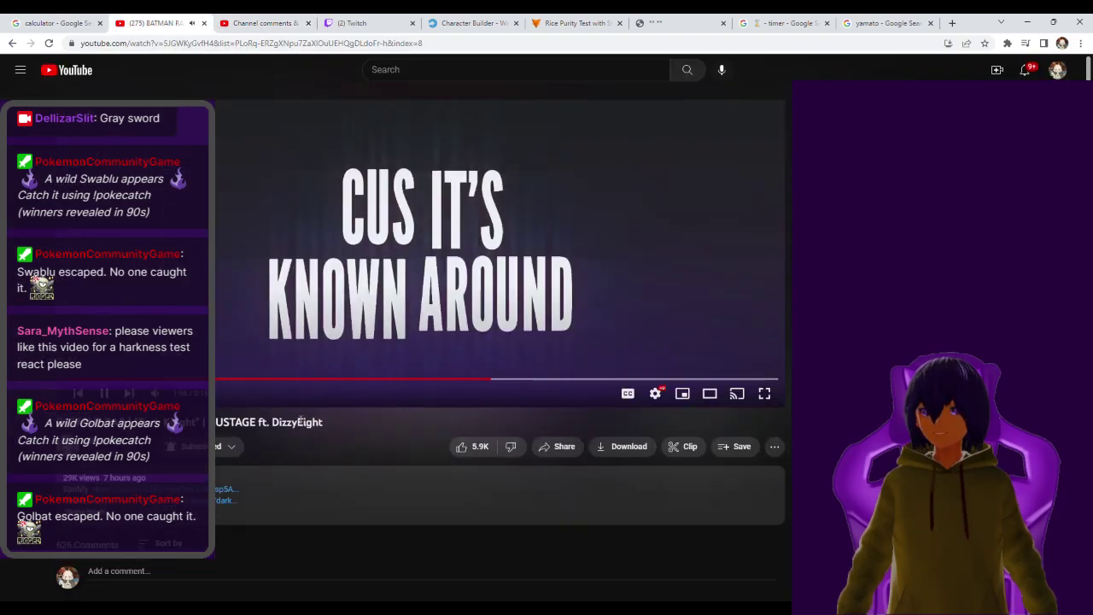